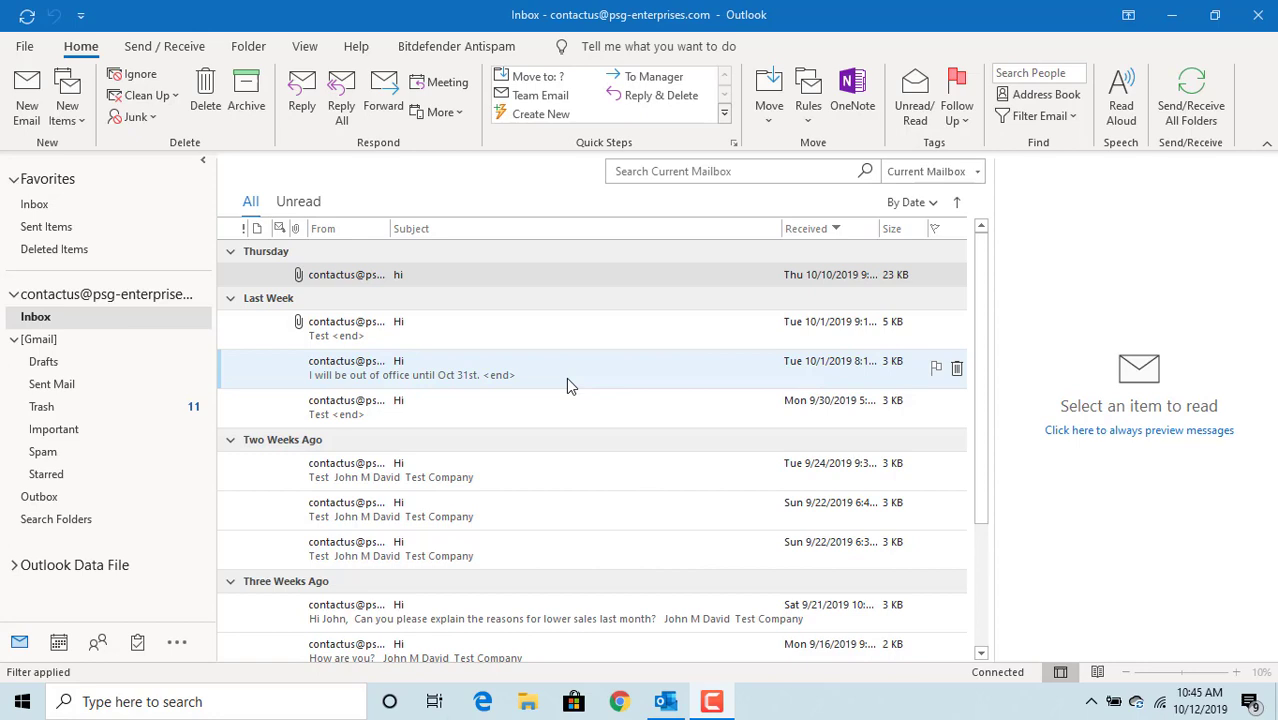
Start a new email whose body reads 'Here are sales details' followed by a blank line.
click(26, 108)
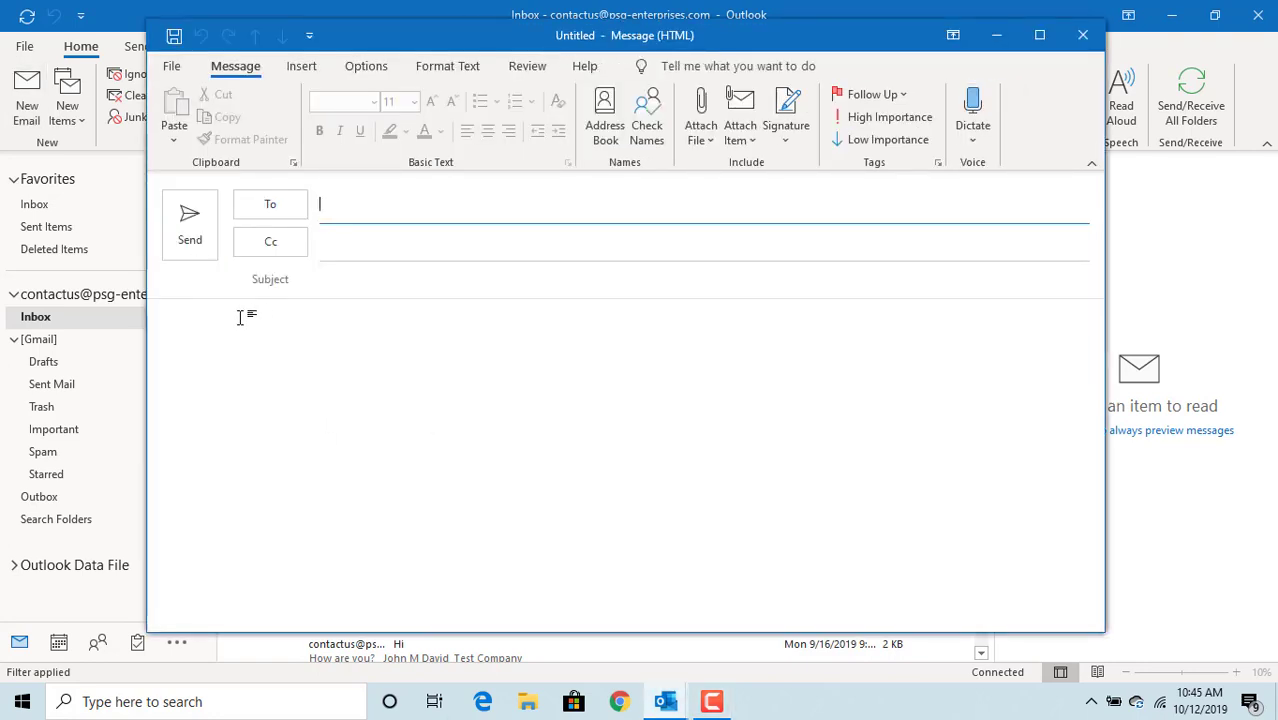
click(233, 320)
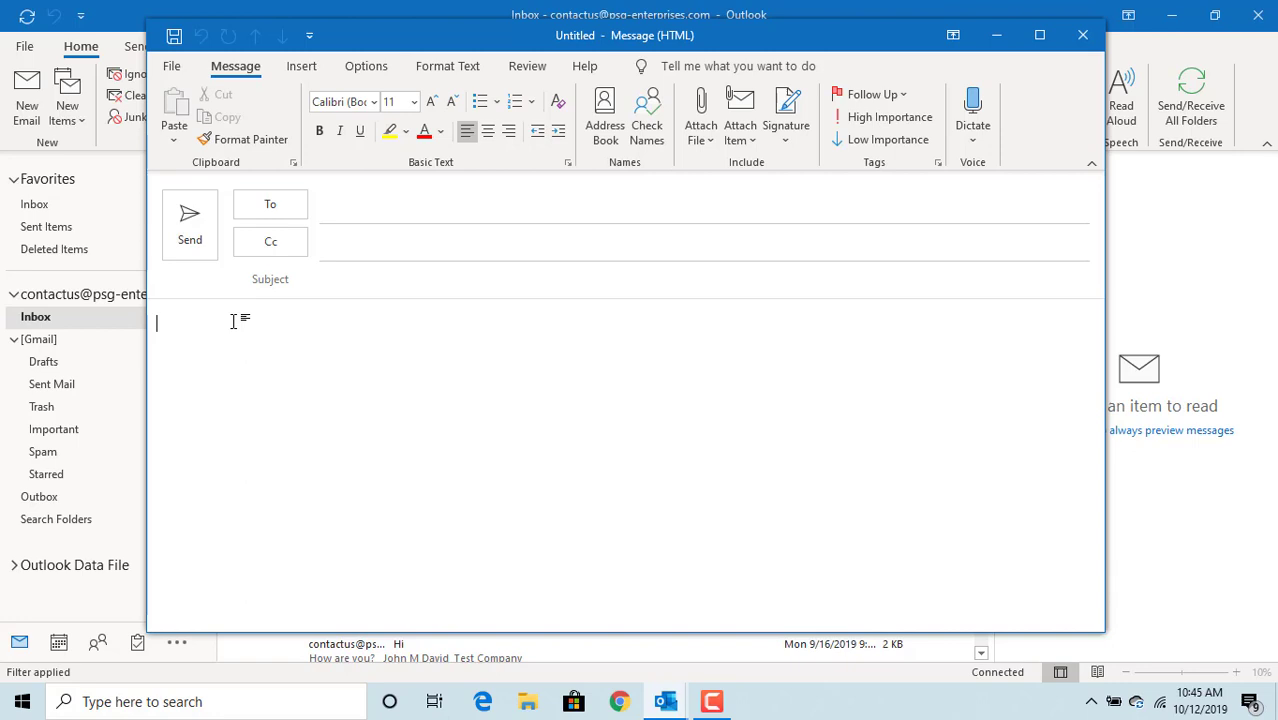
text(Here are)
text( sales de)
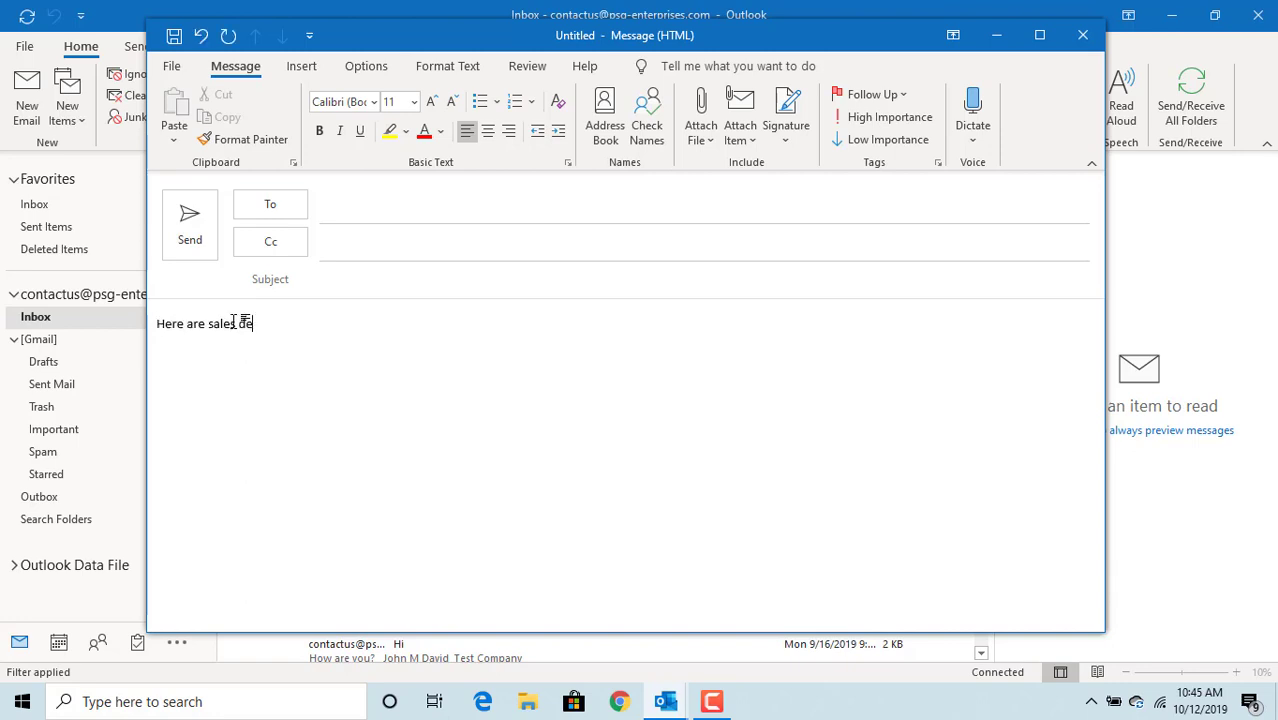
text(tails)
key(Return)
Insert a Pie chart below the sentence from the Insert tab's Chart gallery.
click(314, 77)
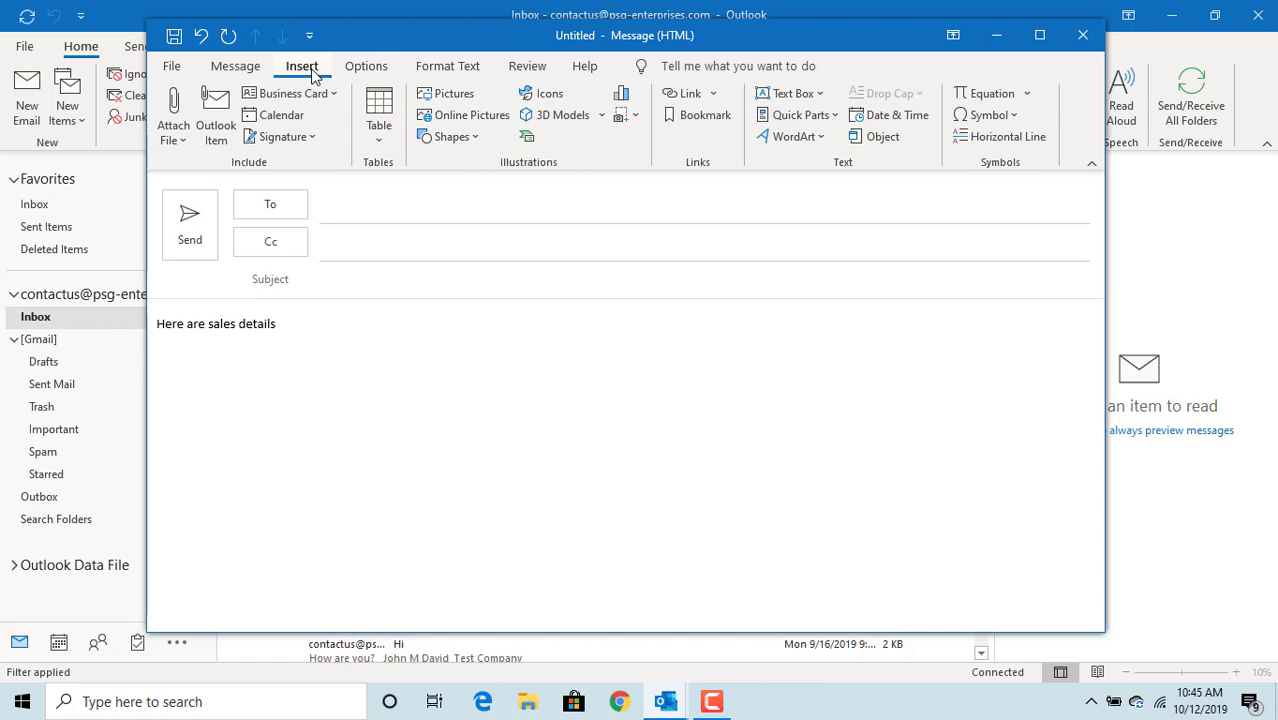
click(622, 100)
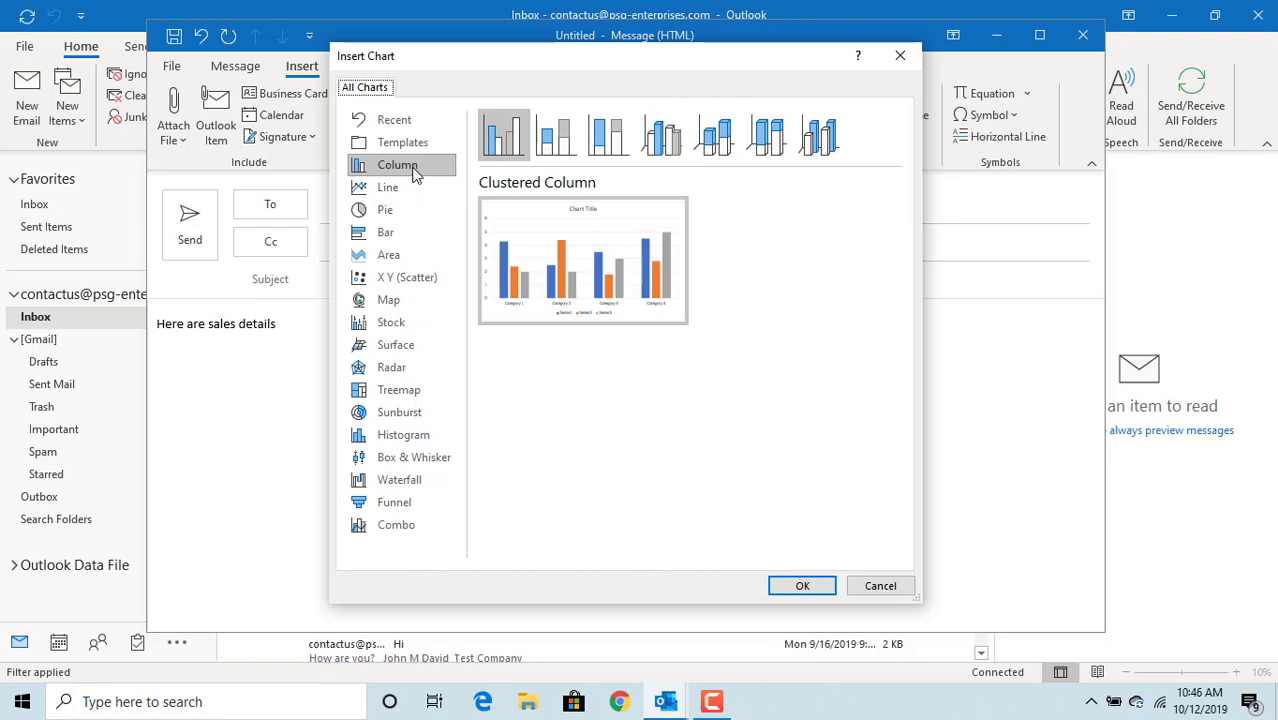
click(386, 216)
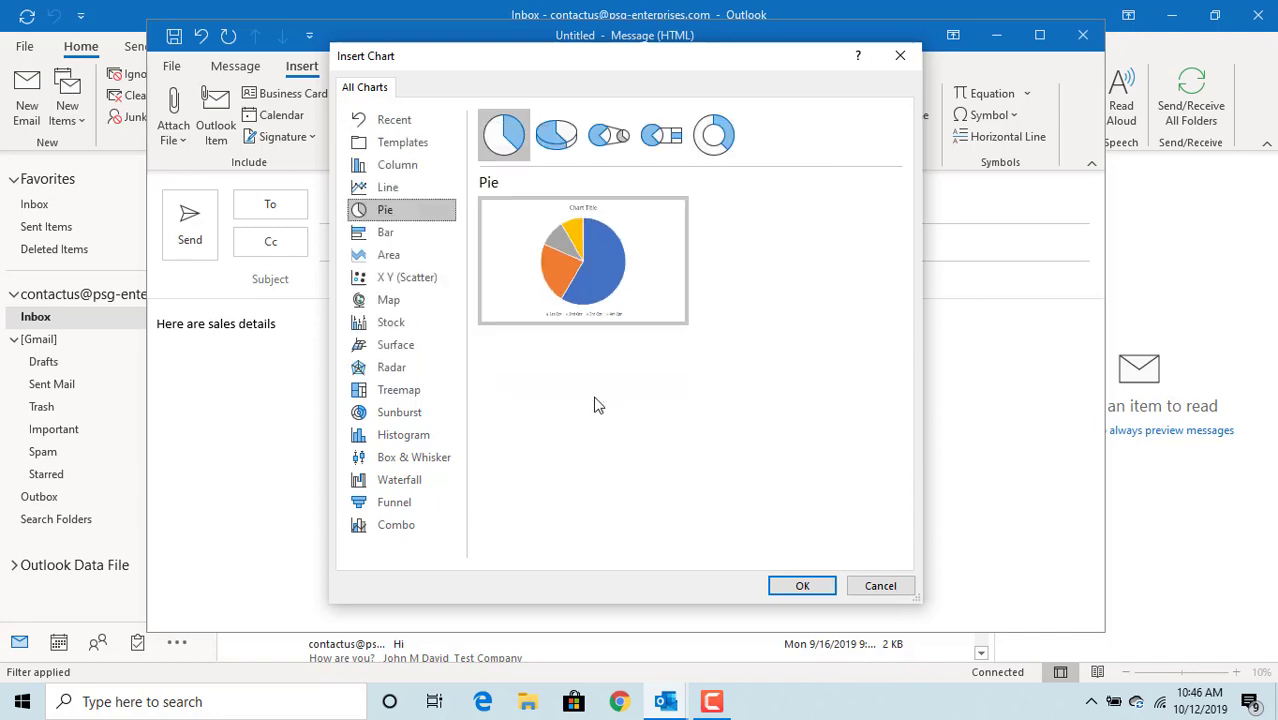
click(803, 586)
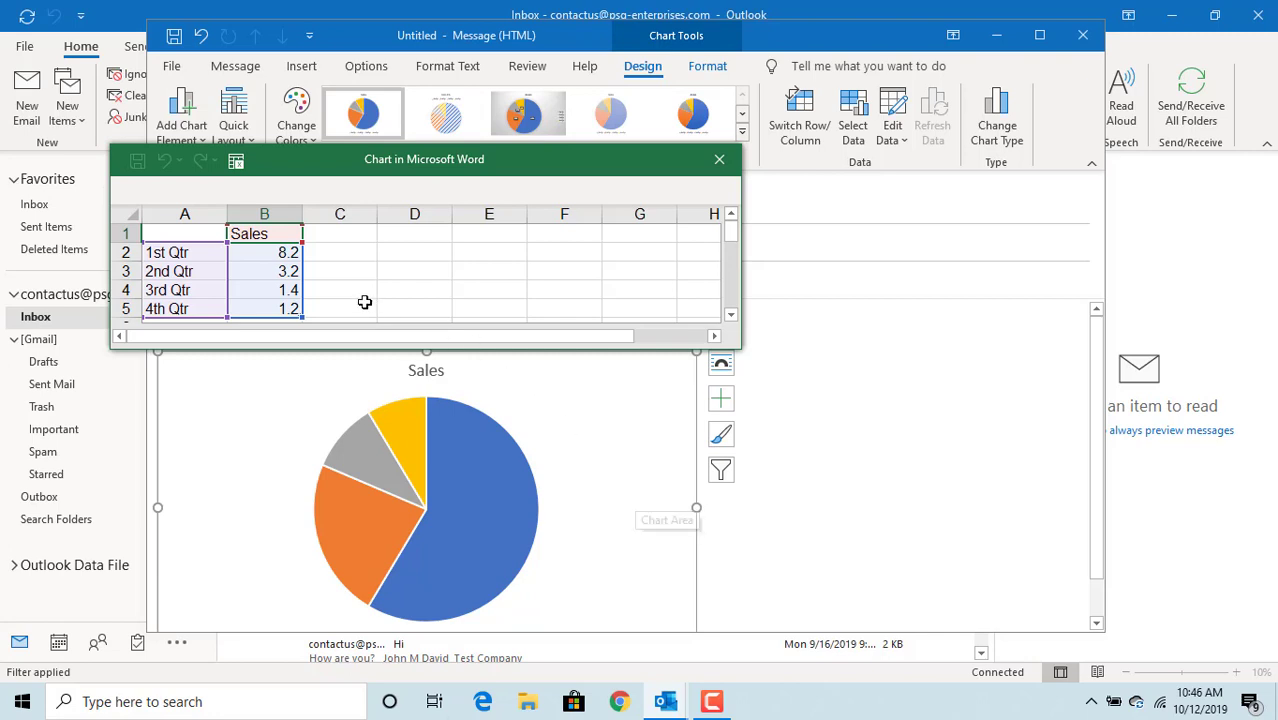
Rename header cell B1 from 'Sales' to 'Sales in Millions of Dollars' in the chart data sheet.
click(266, 236)
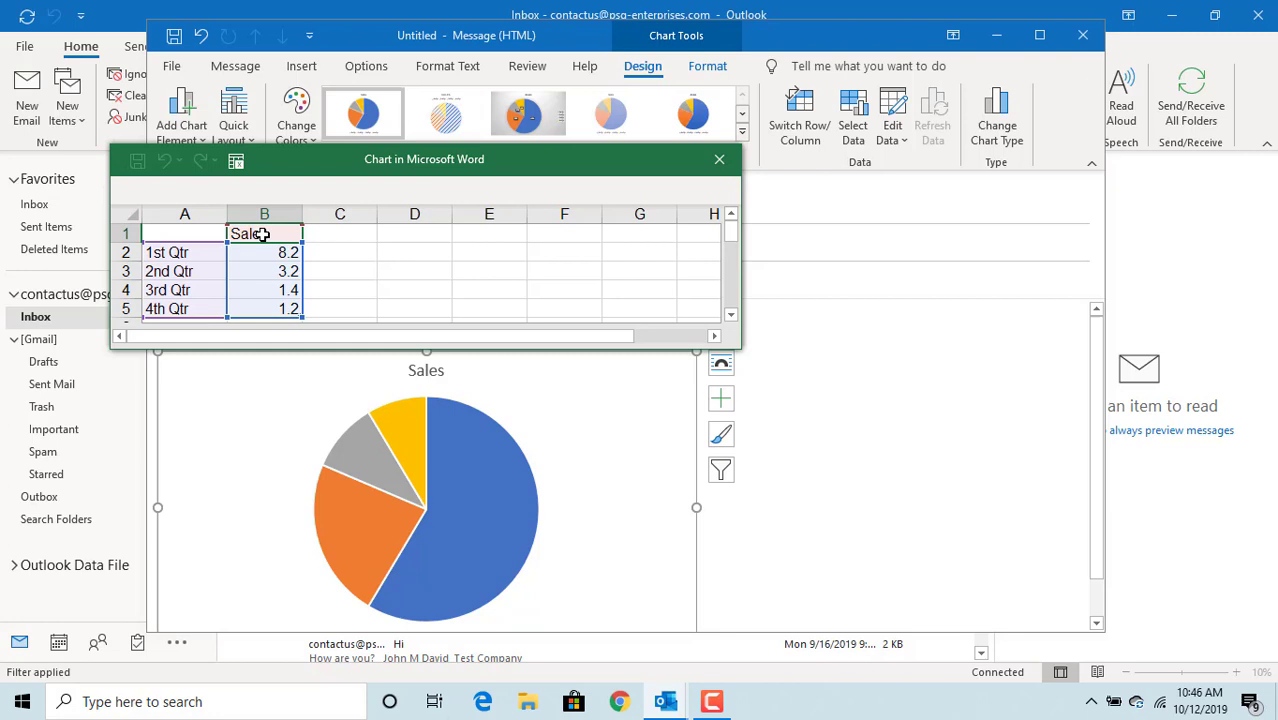
double_click(262, 234)
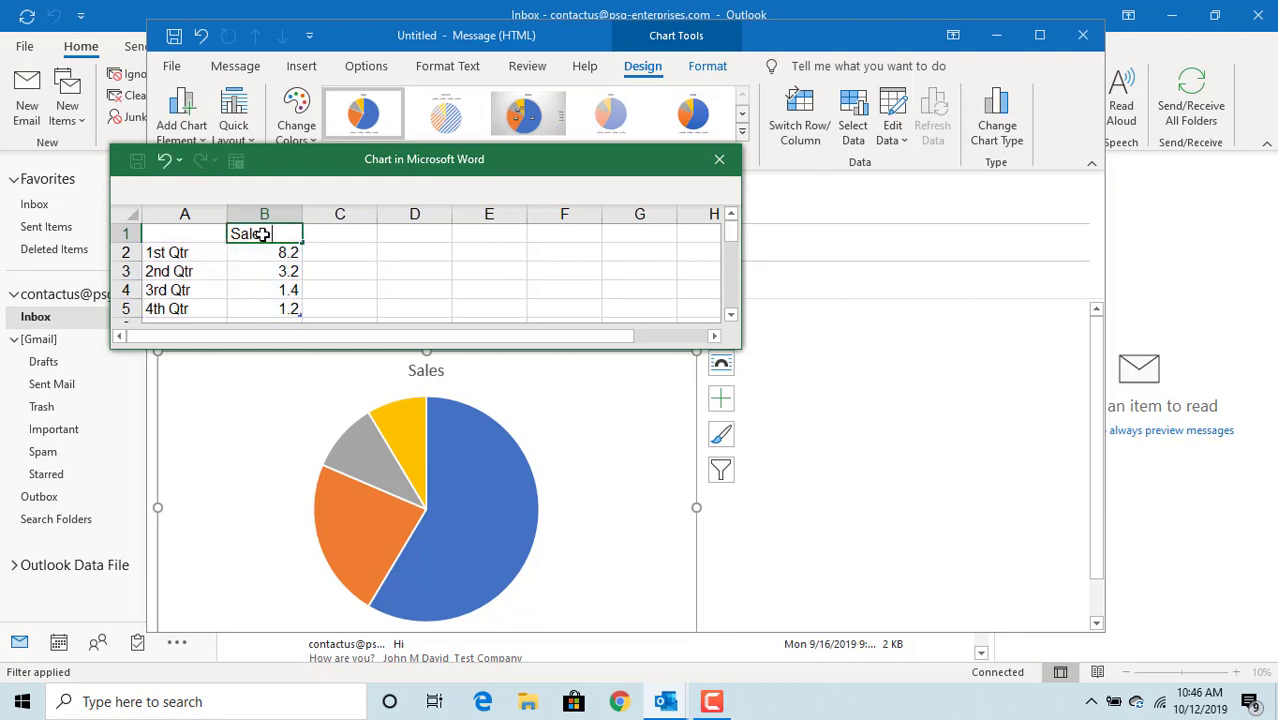
text( in Mil)
text(lions o)
text(f Dolla)
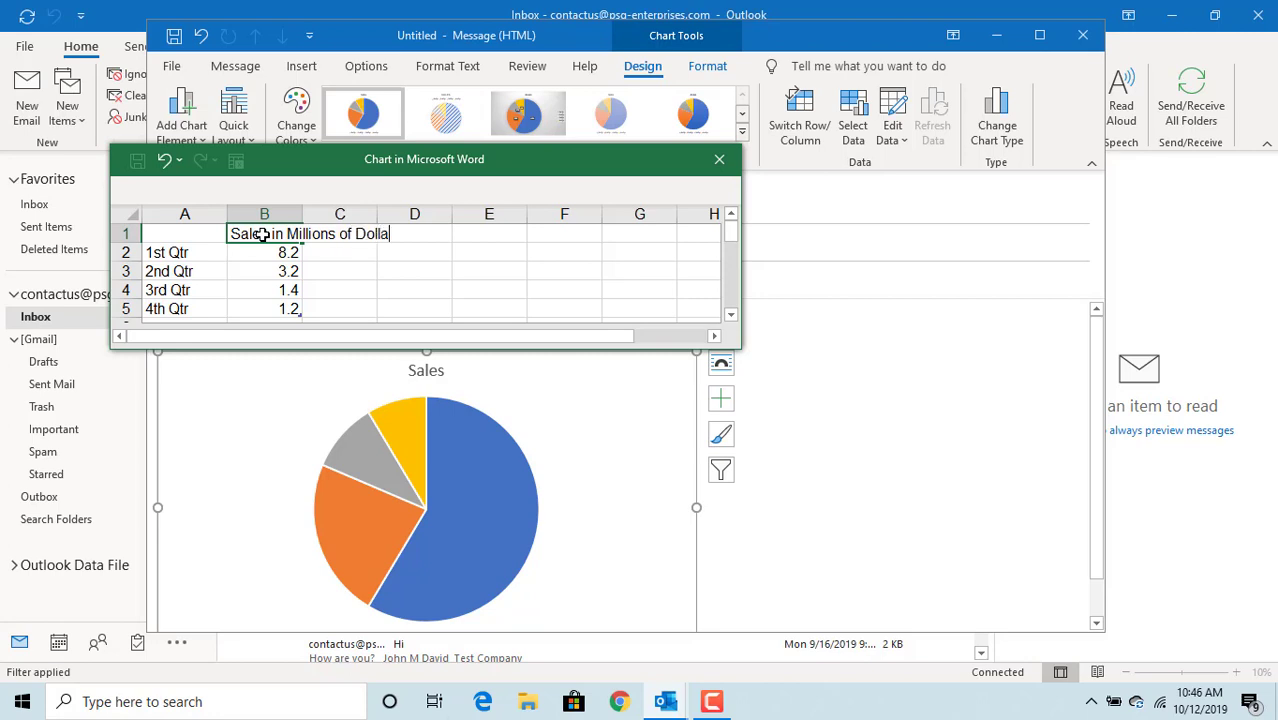
text(rs)
key(Return)
key(Left)
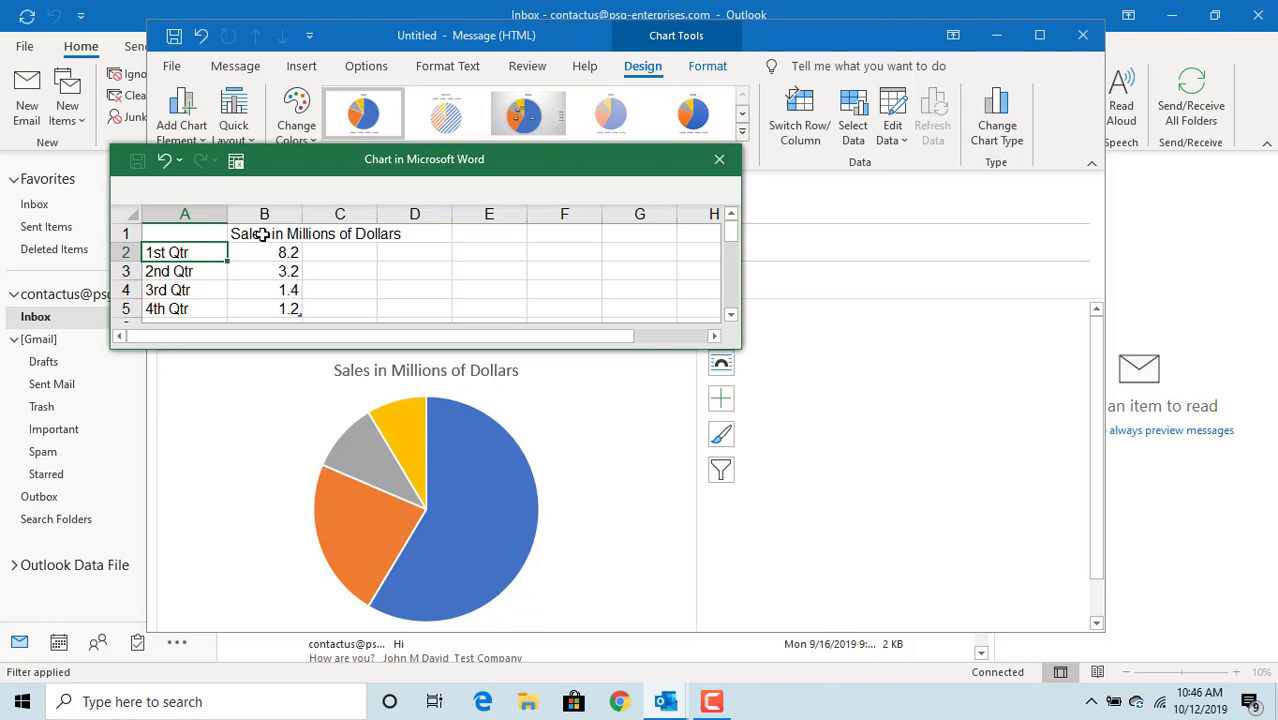
Enter the chart data rows Jan 3.4, Feb 4.8 and Mar 8.6.
text(Jan)
key(Tab)
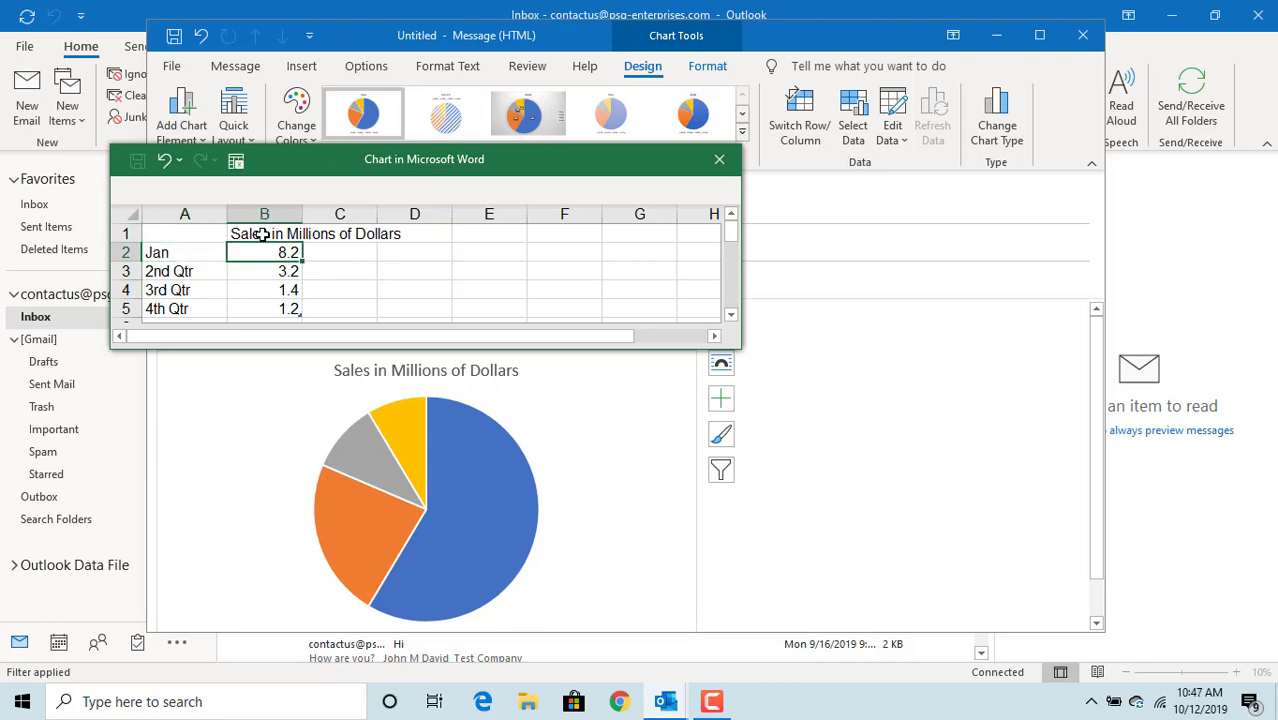
text(3)
text(.4)
key(Return)
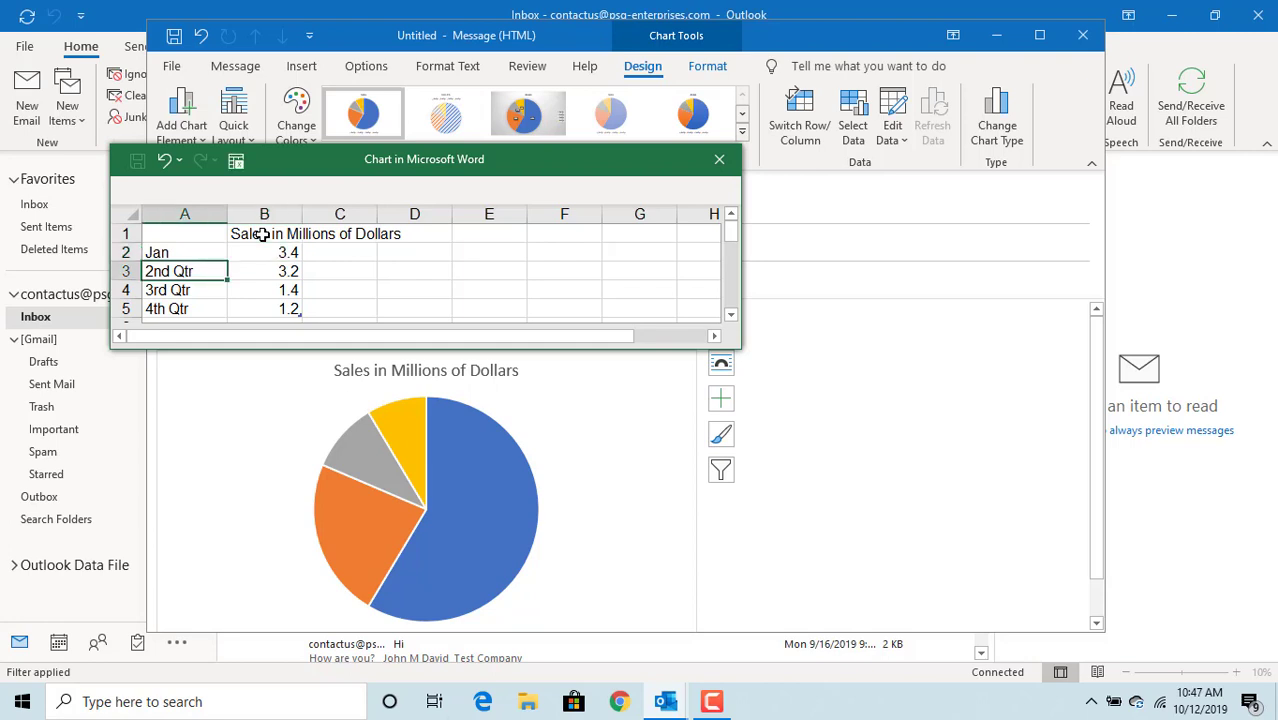
text(Feb)
key(Tab)
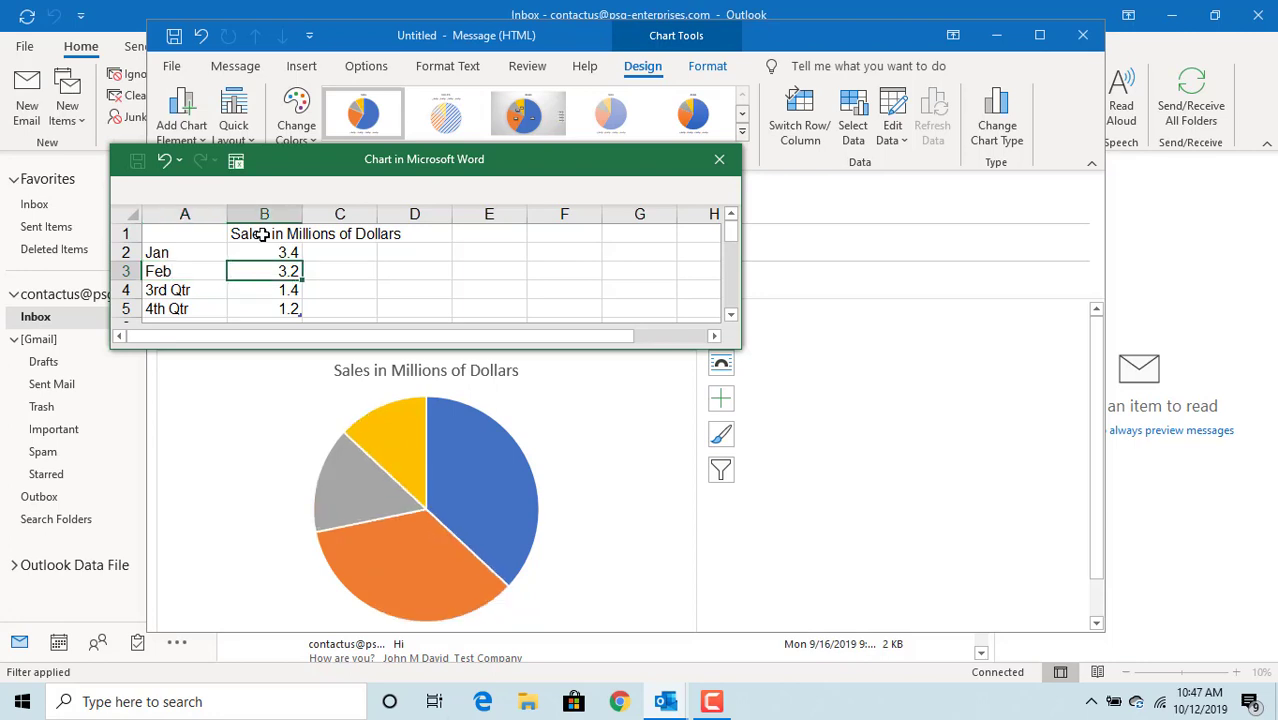
text(4.8)
key(Return)
text(M)
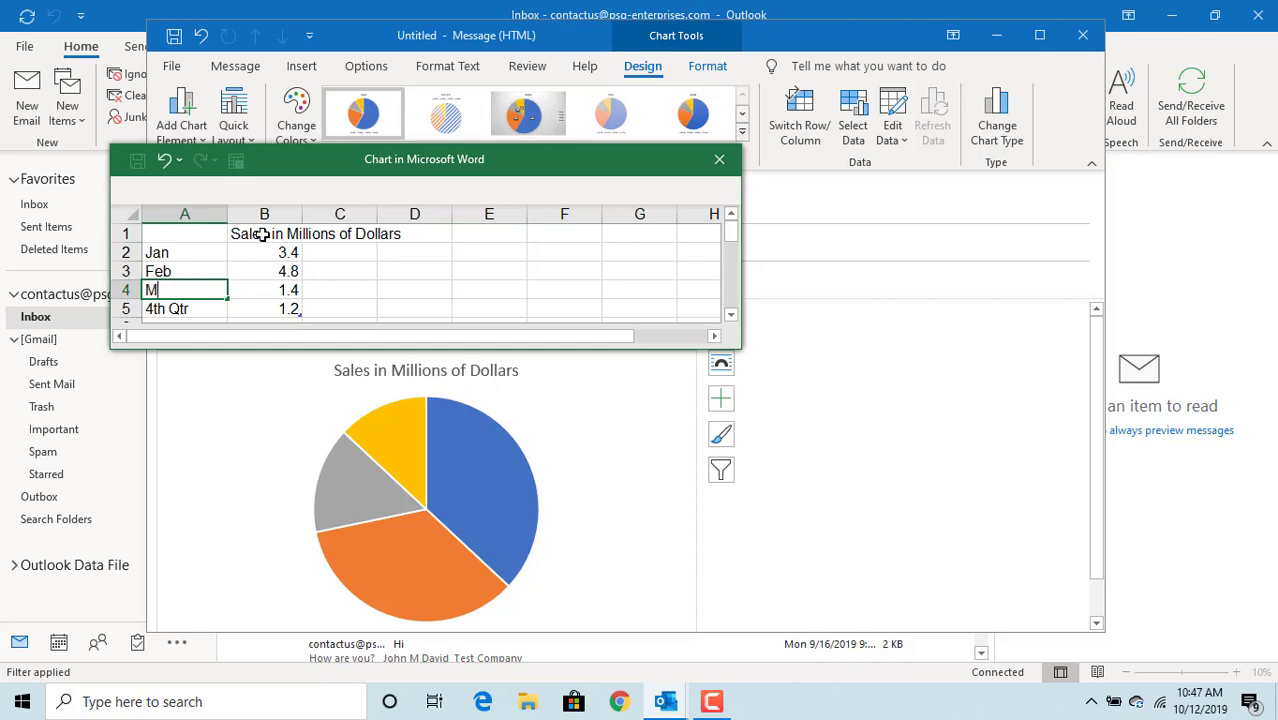
text(ar)
key(Tab)
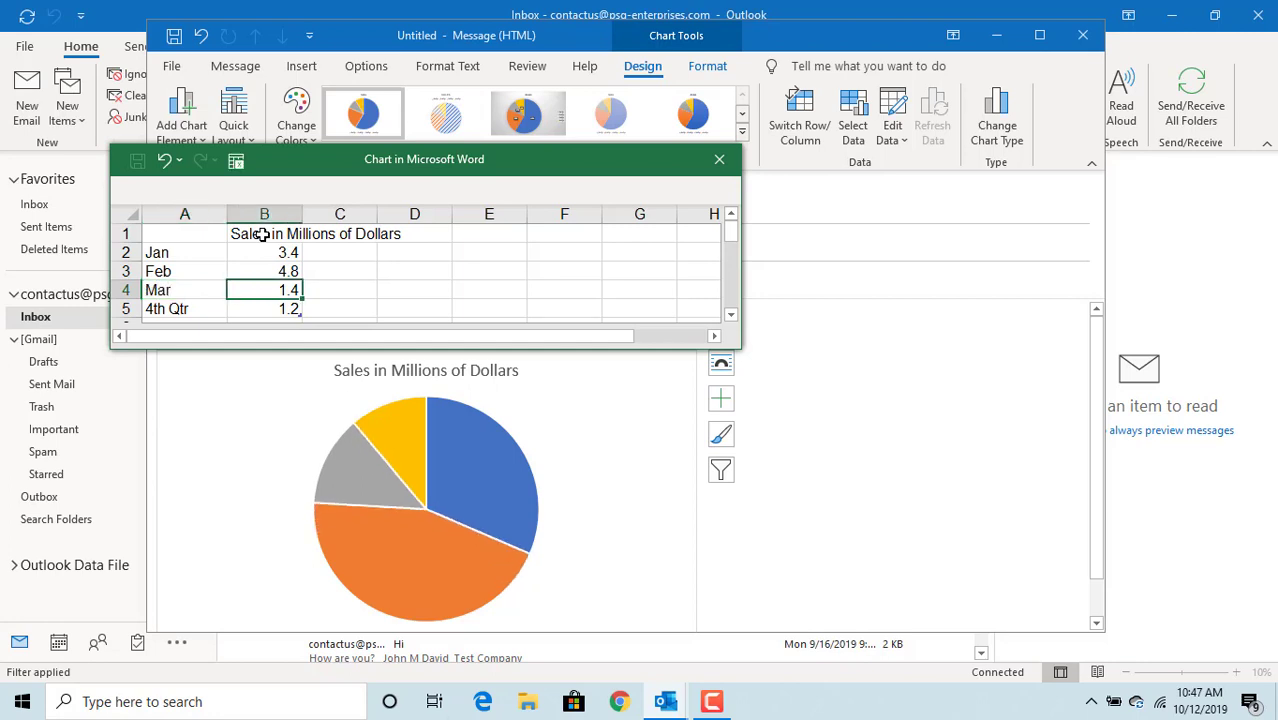
text(8)
text(.)
text(6)
key(Return)
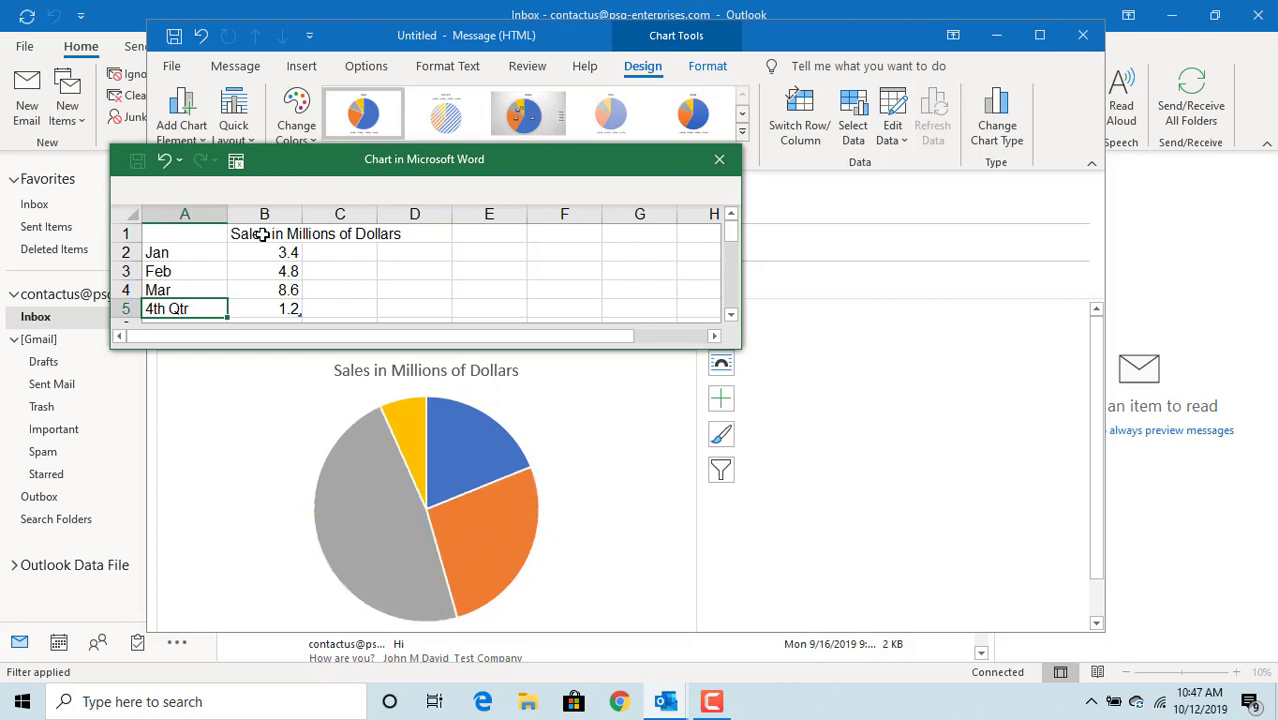
Clear the leftover 4th Qtr label and 1.2 value from the data sheet.
key(BackSpace)
key(Tab)
key(Tab)
key(Left)
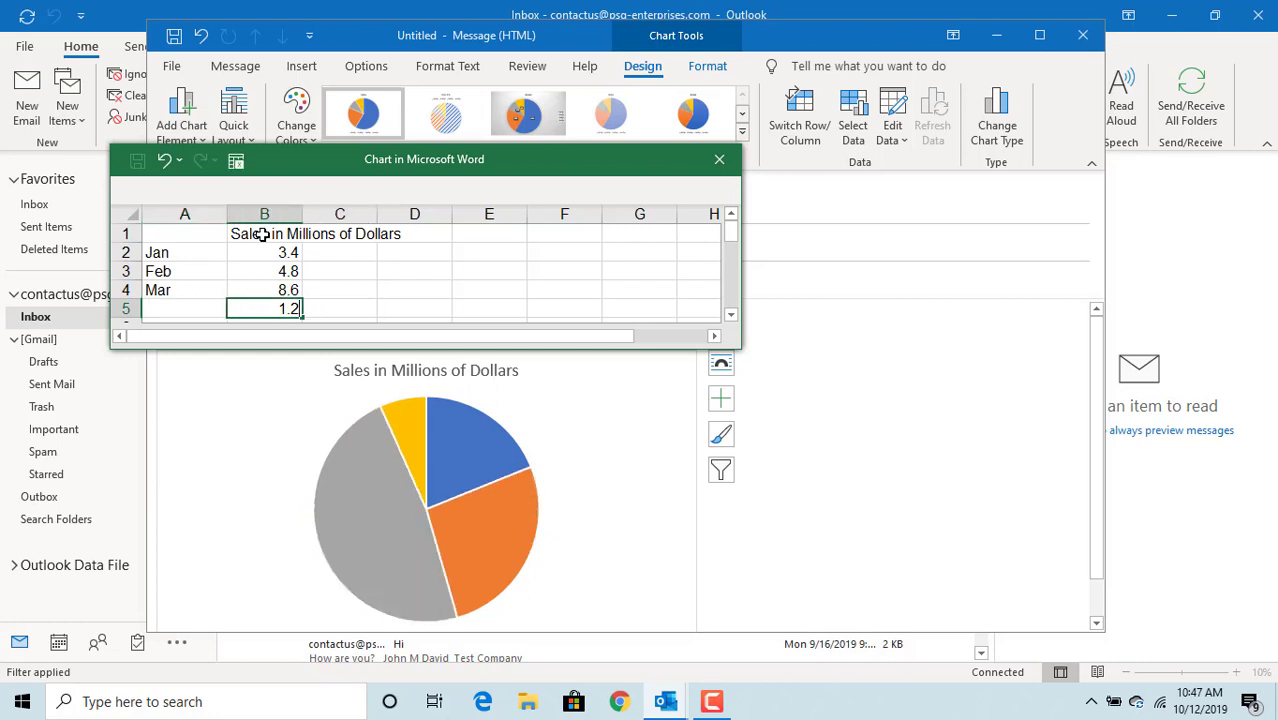
key(Delete)
key(Tab)
key(Tab)
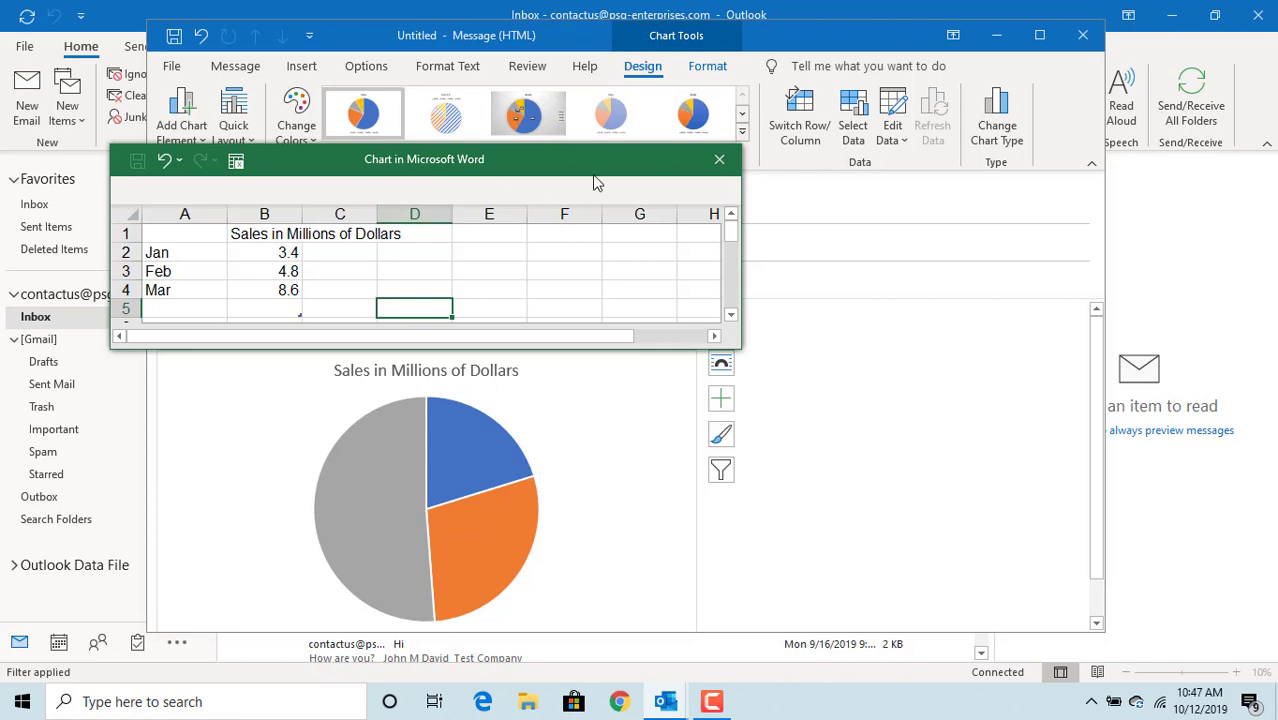
Close the chart data sheet and turn on Data Labels for the pie slices.
click(721, 160)
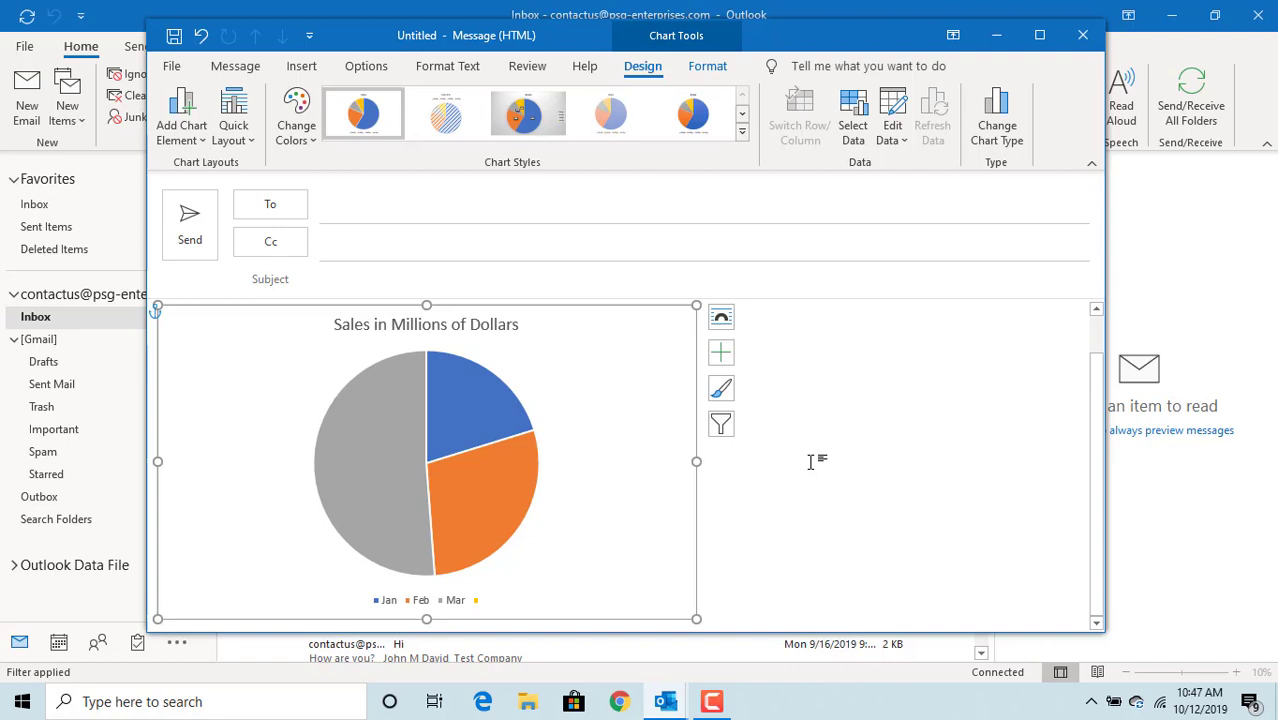
click(722, 354)
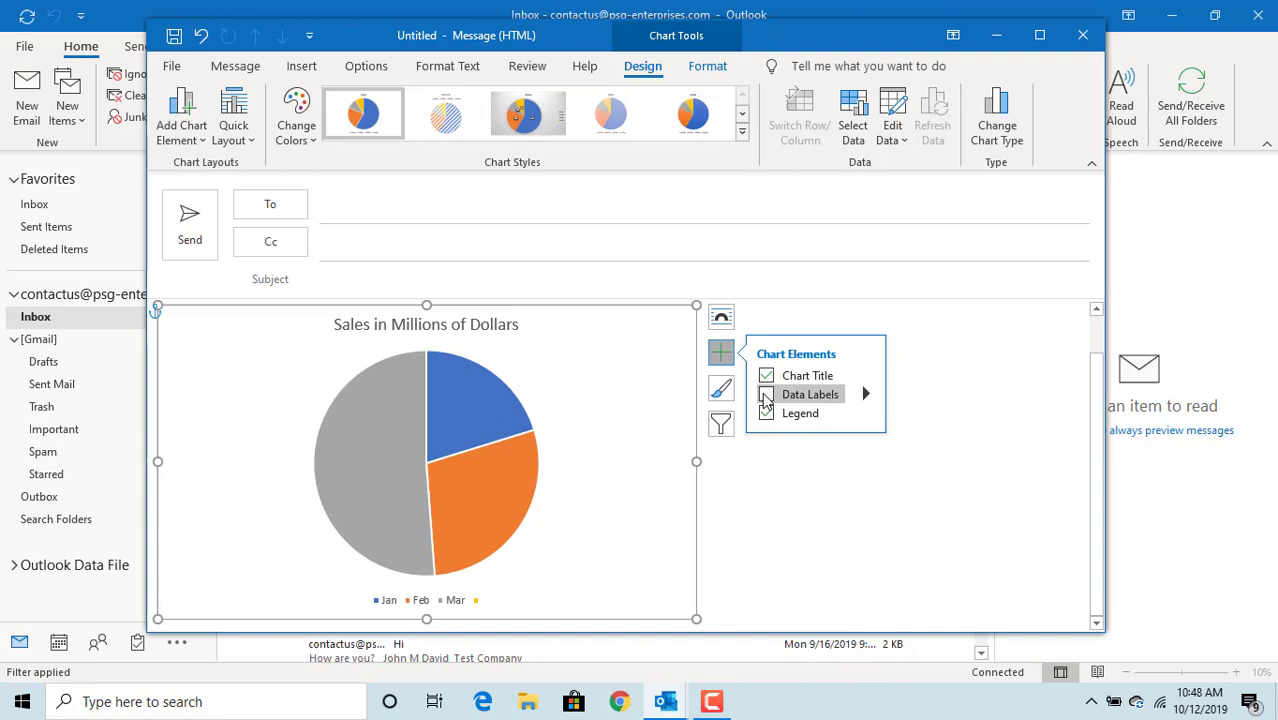
click(766, 396)
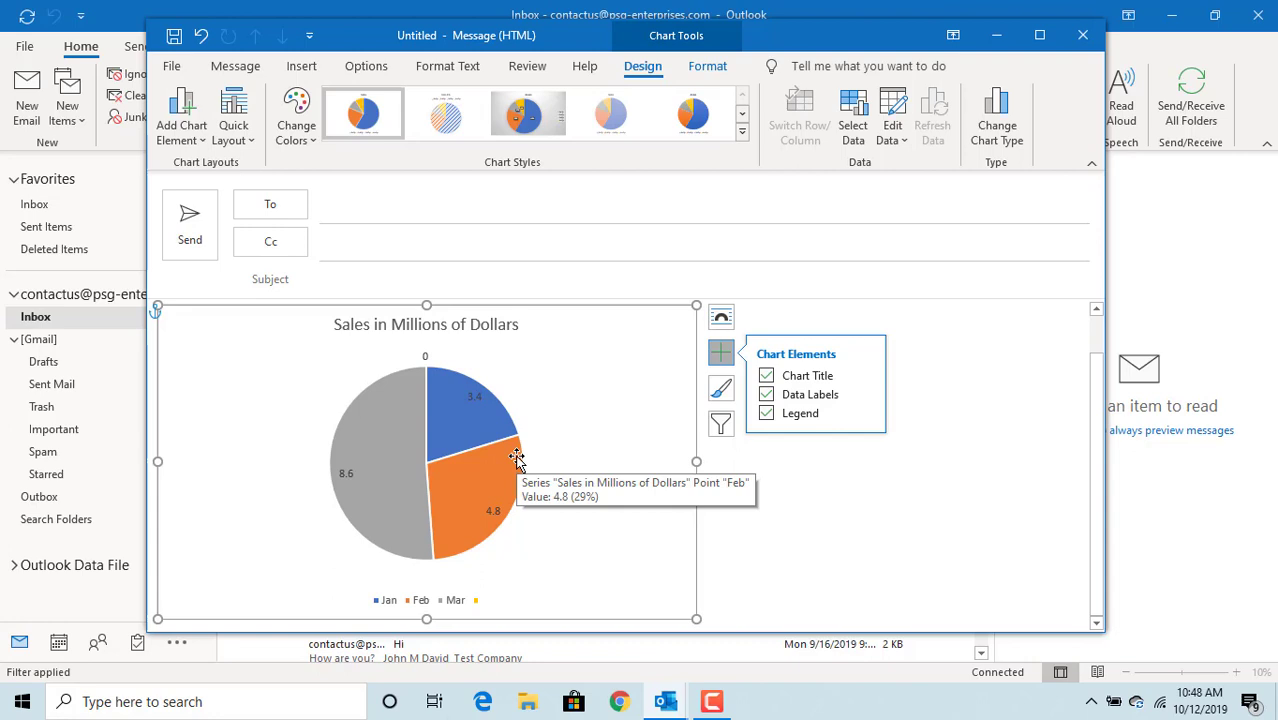
click(766, 376)
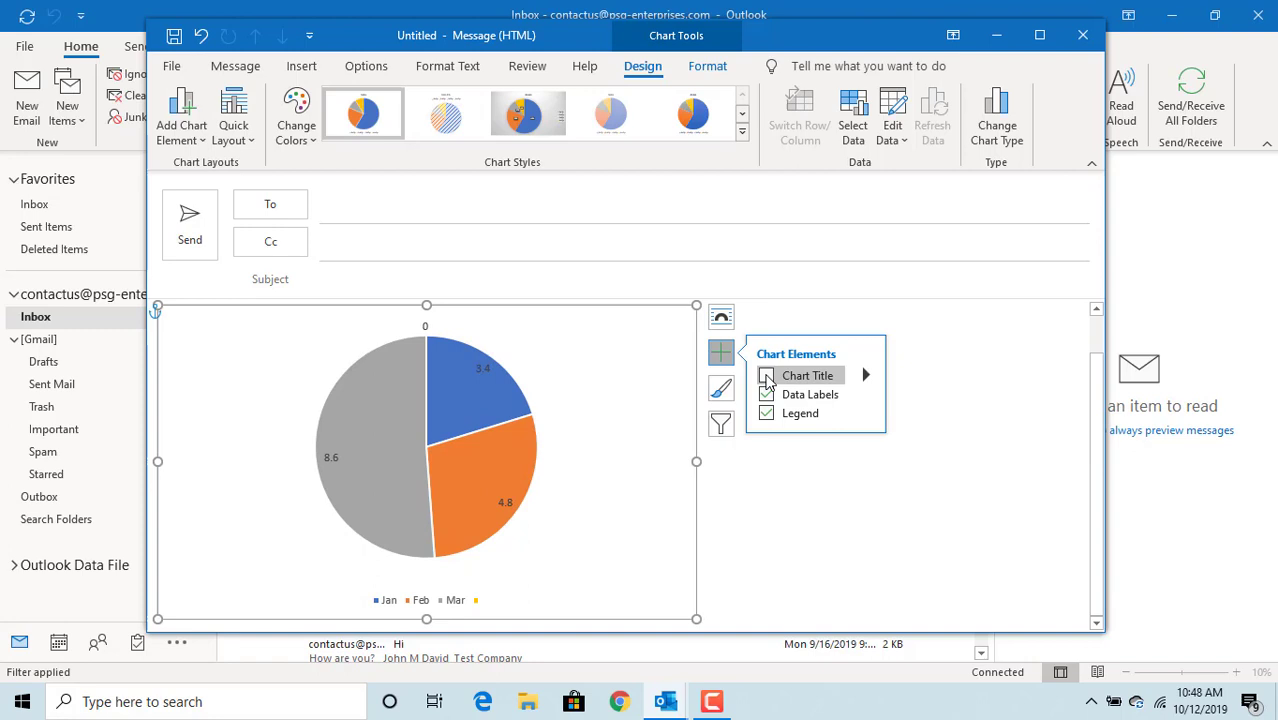
click(766, 376)
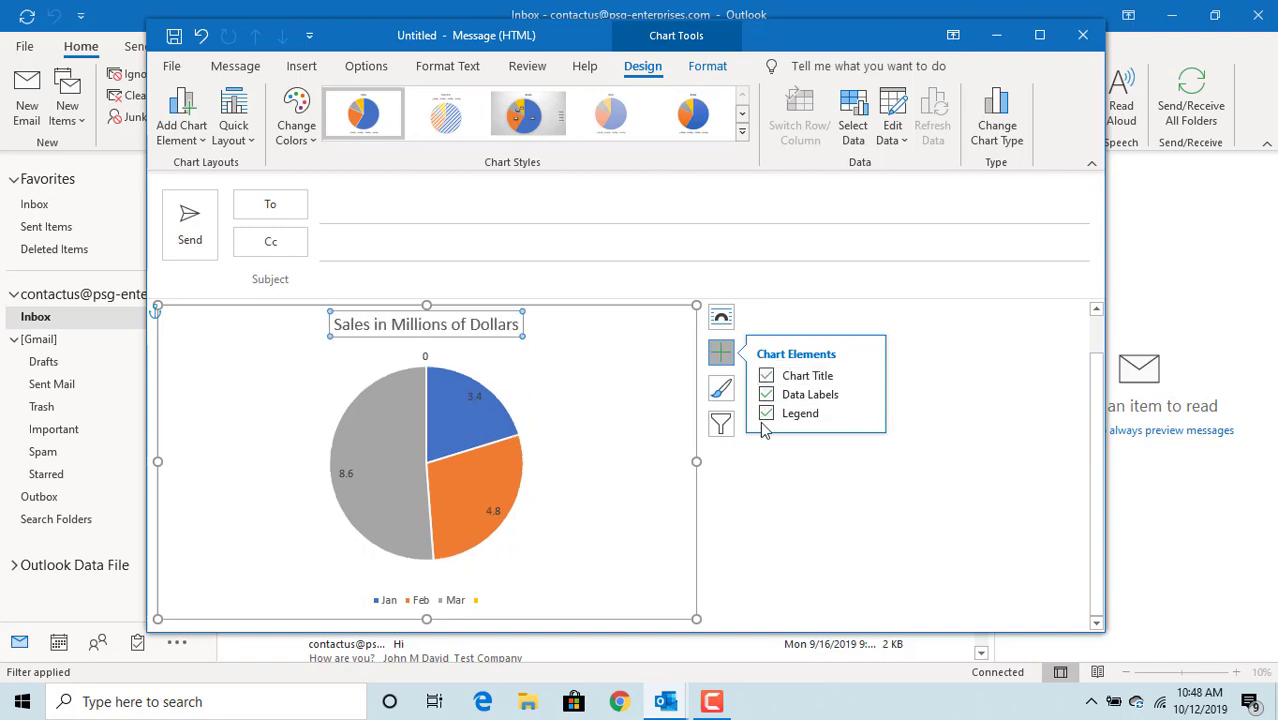
click(766, 415)
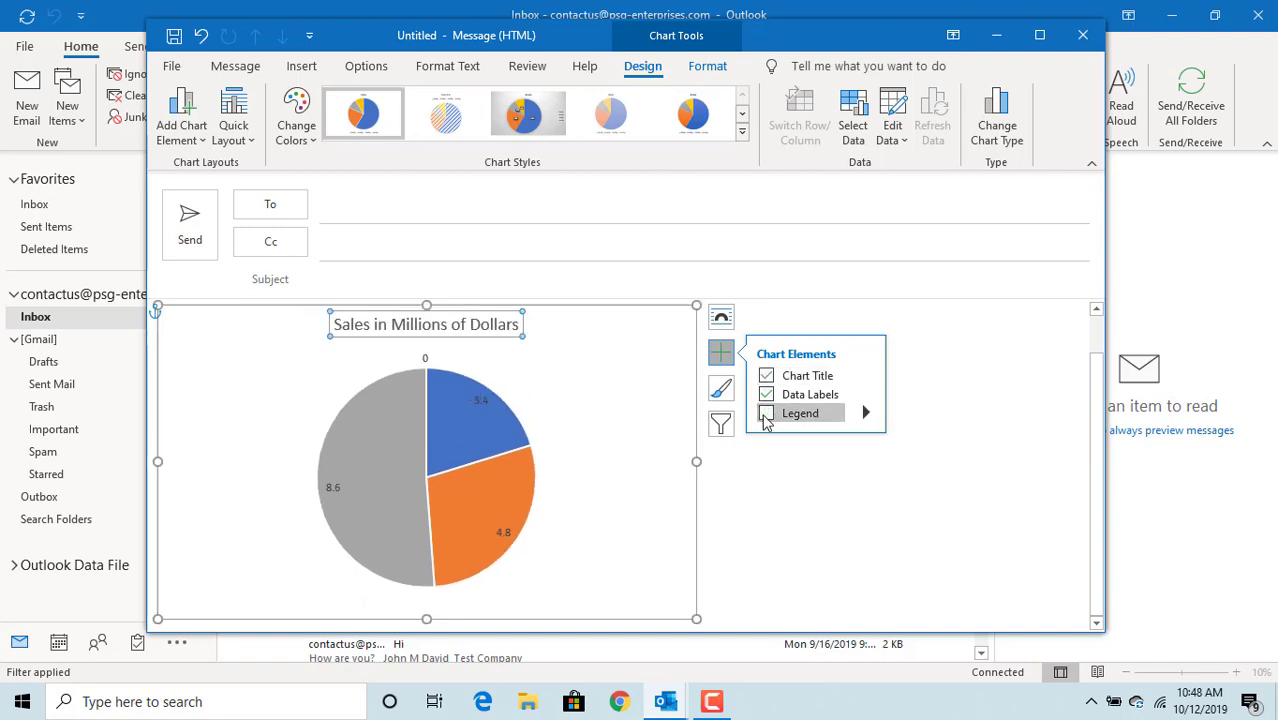
click(766, 415)
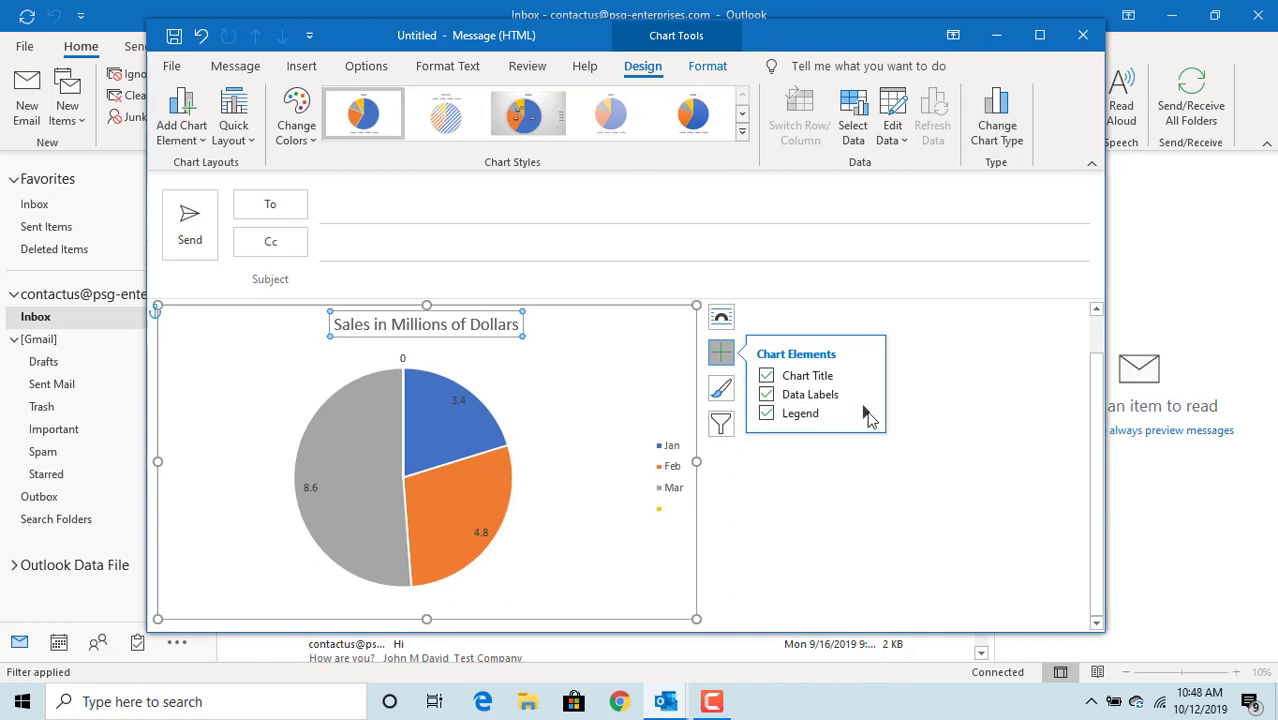
click(866, 414)
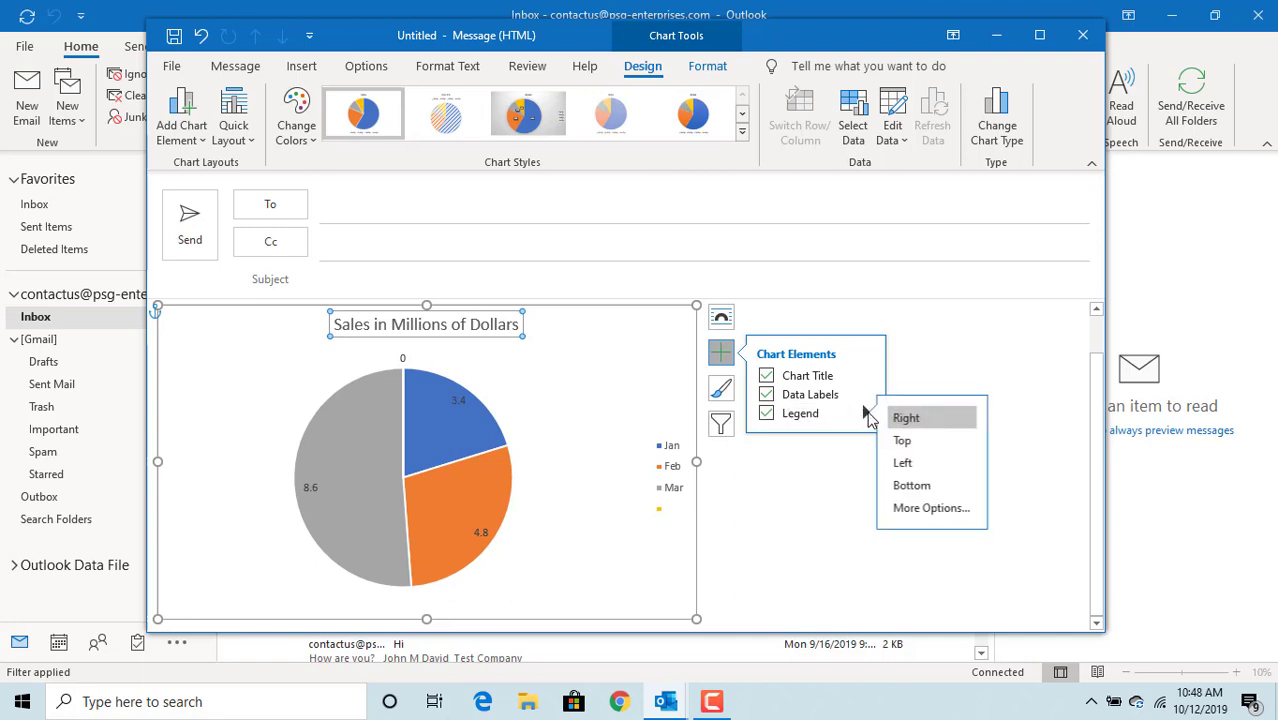
click(912, 464)
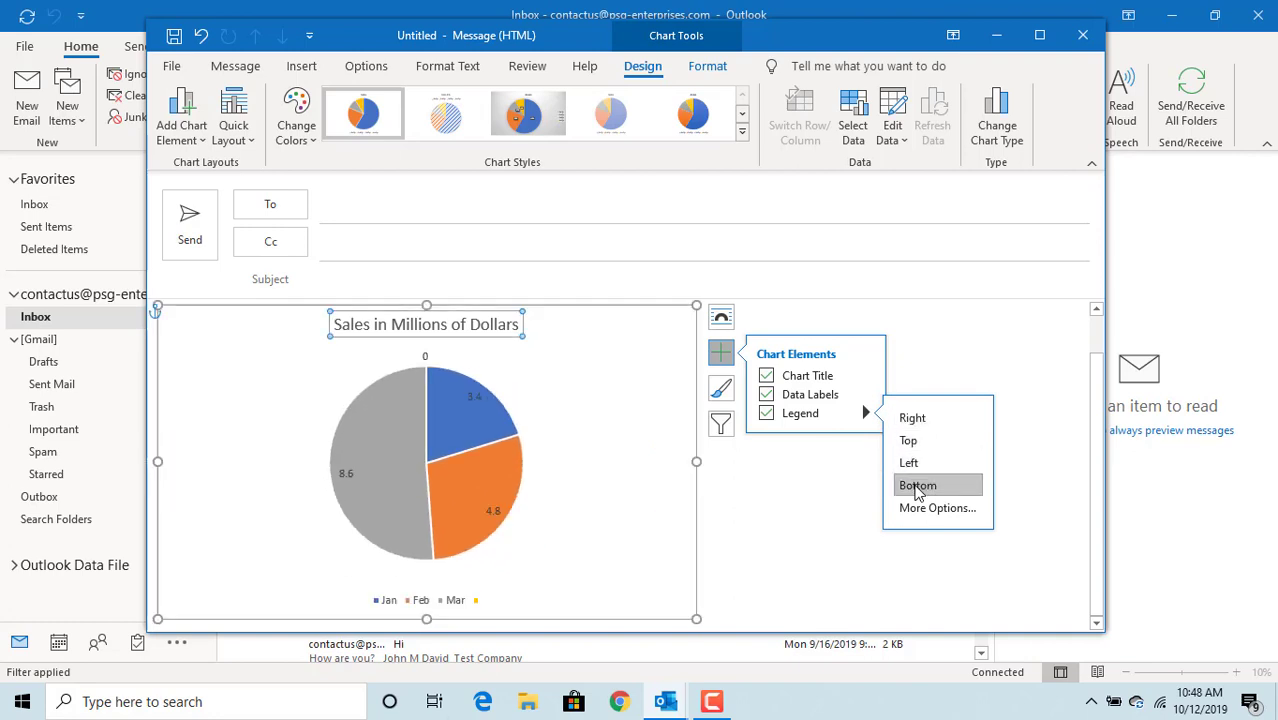
click(917, 487)
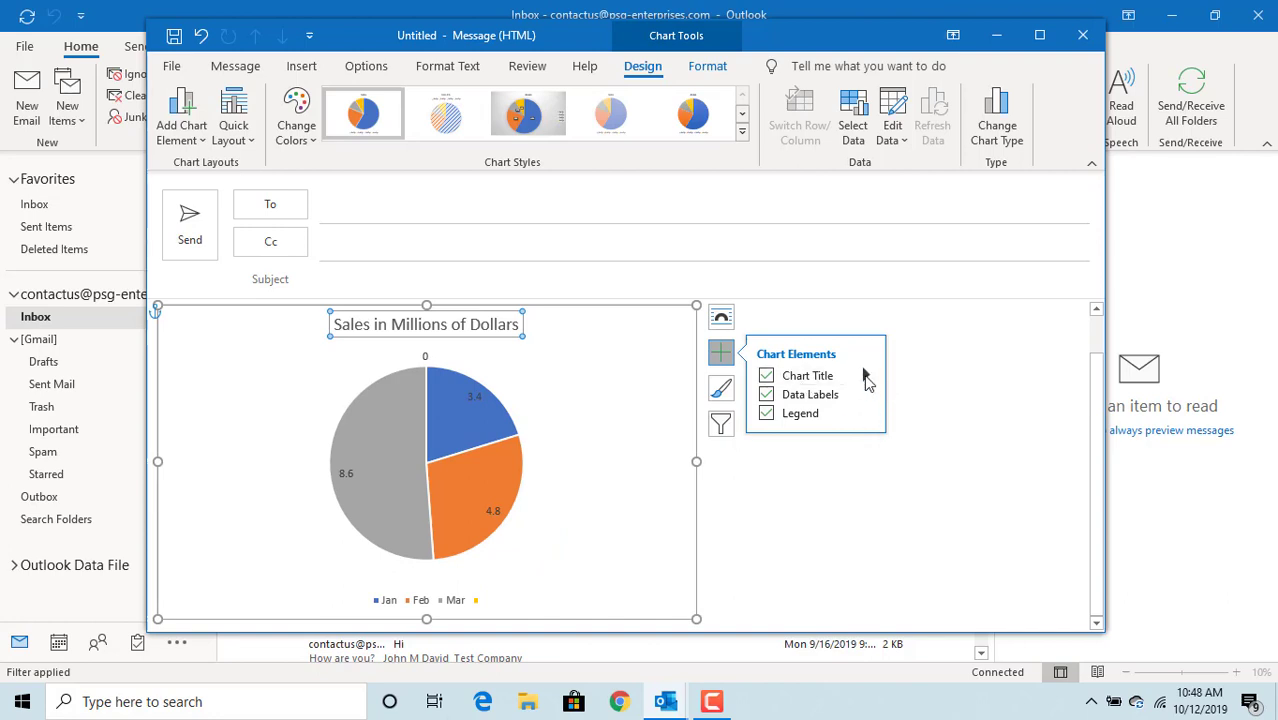
click(866, 375)
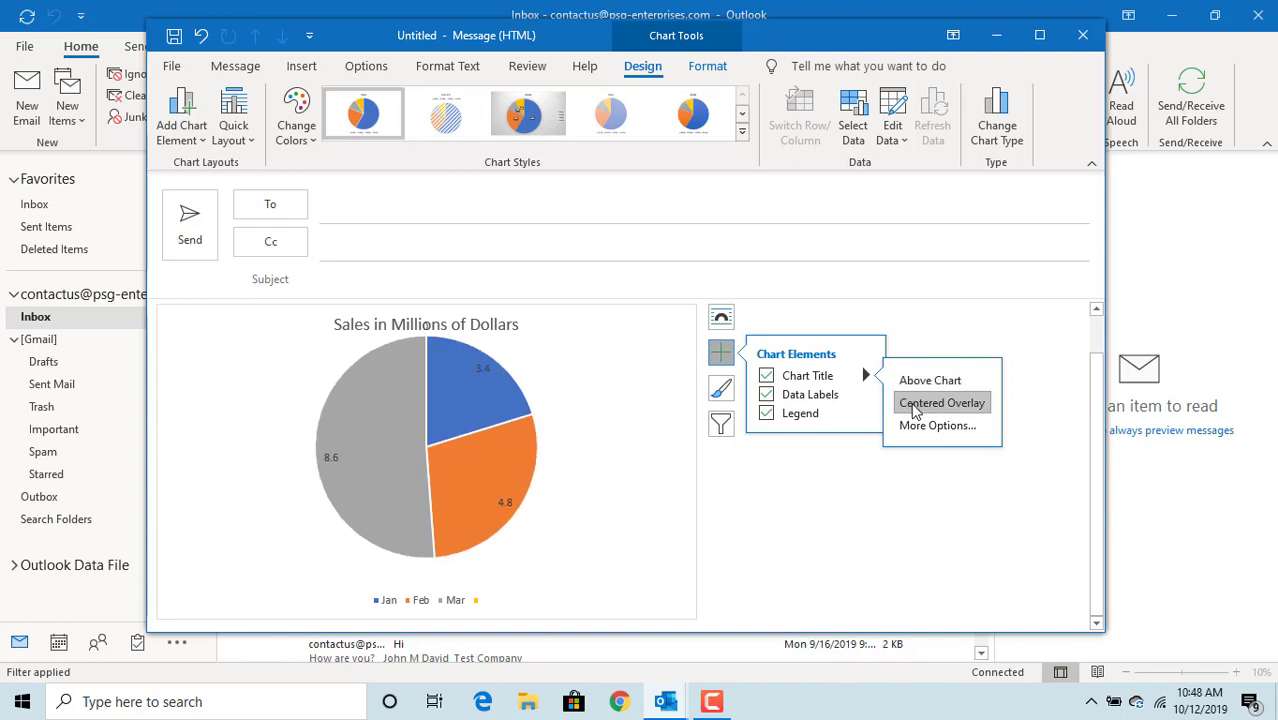
click(915, 406)
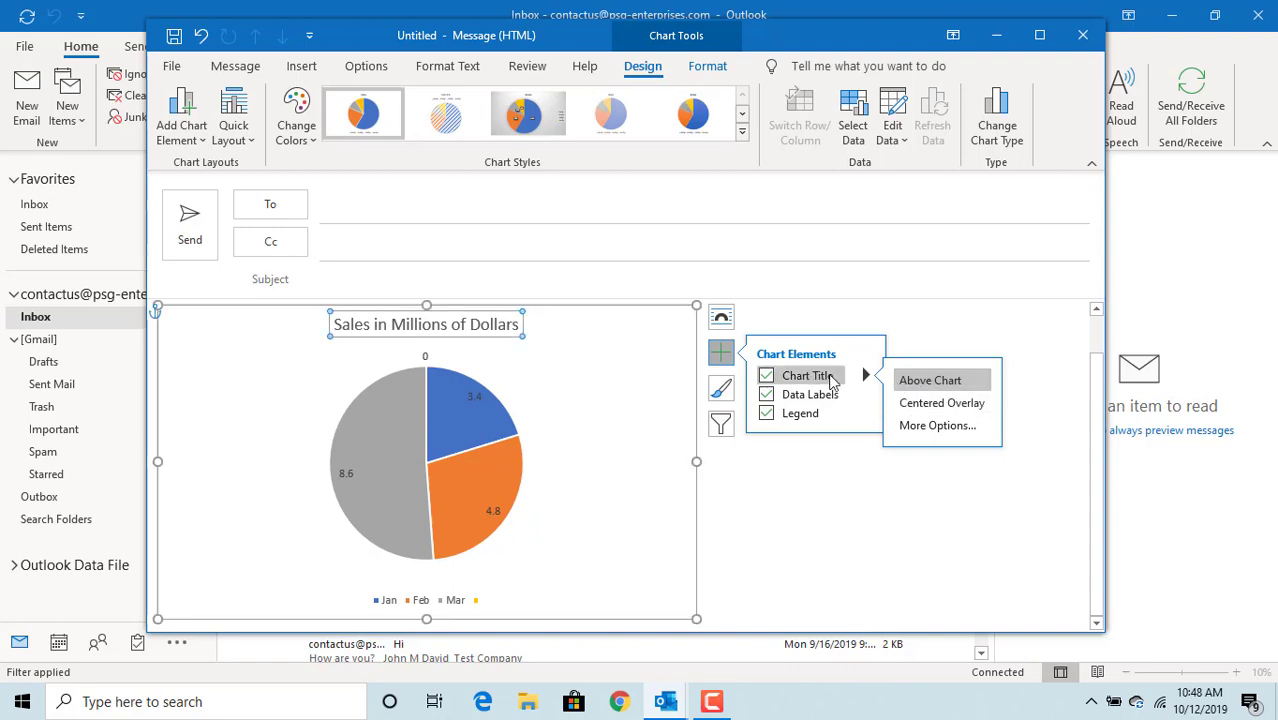
click(831, 378)
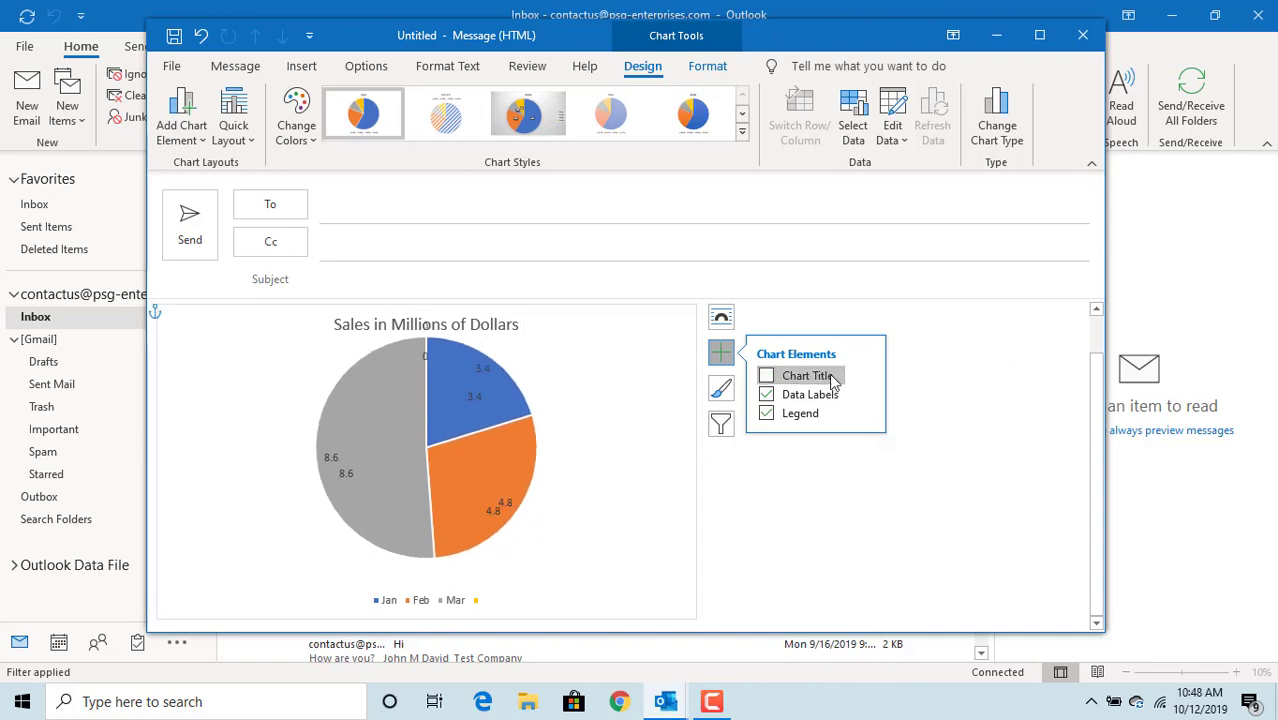
click(766, 377)
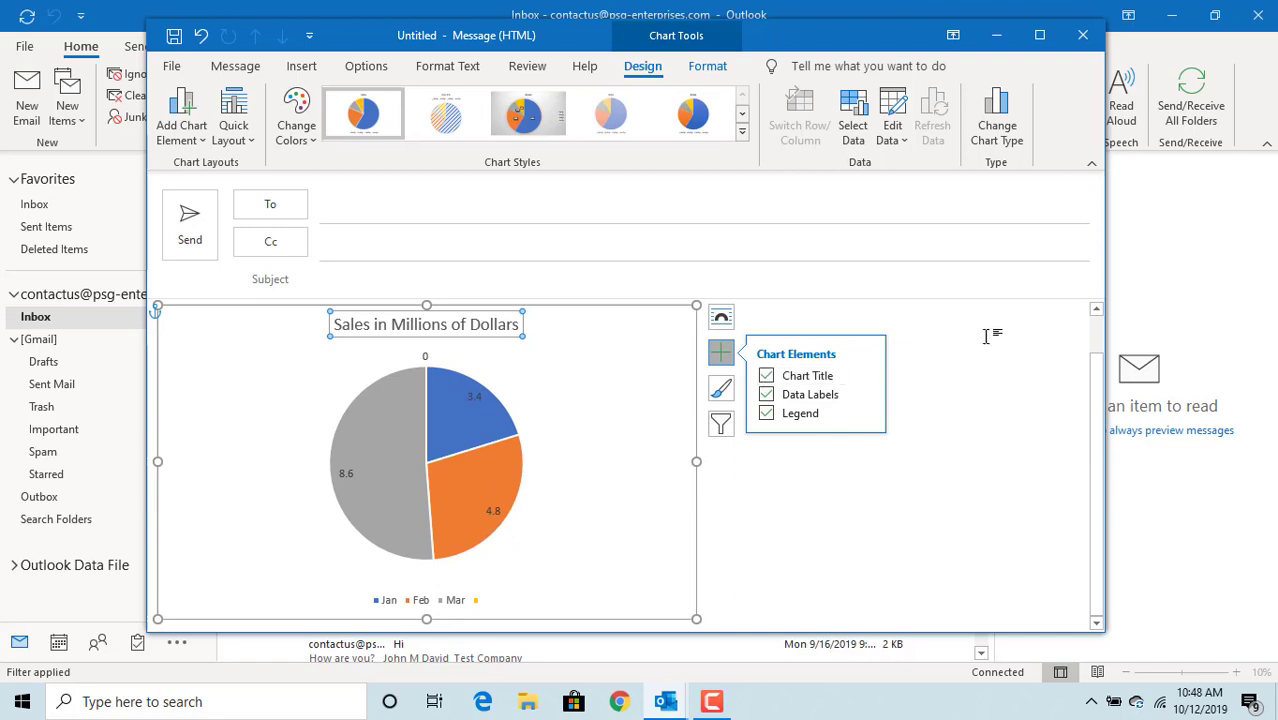
click(1096, 310)
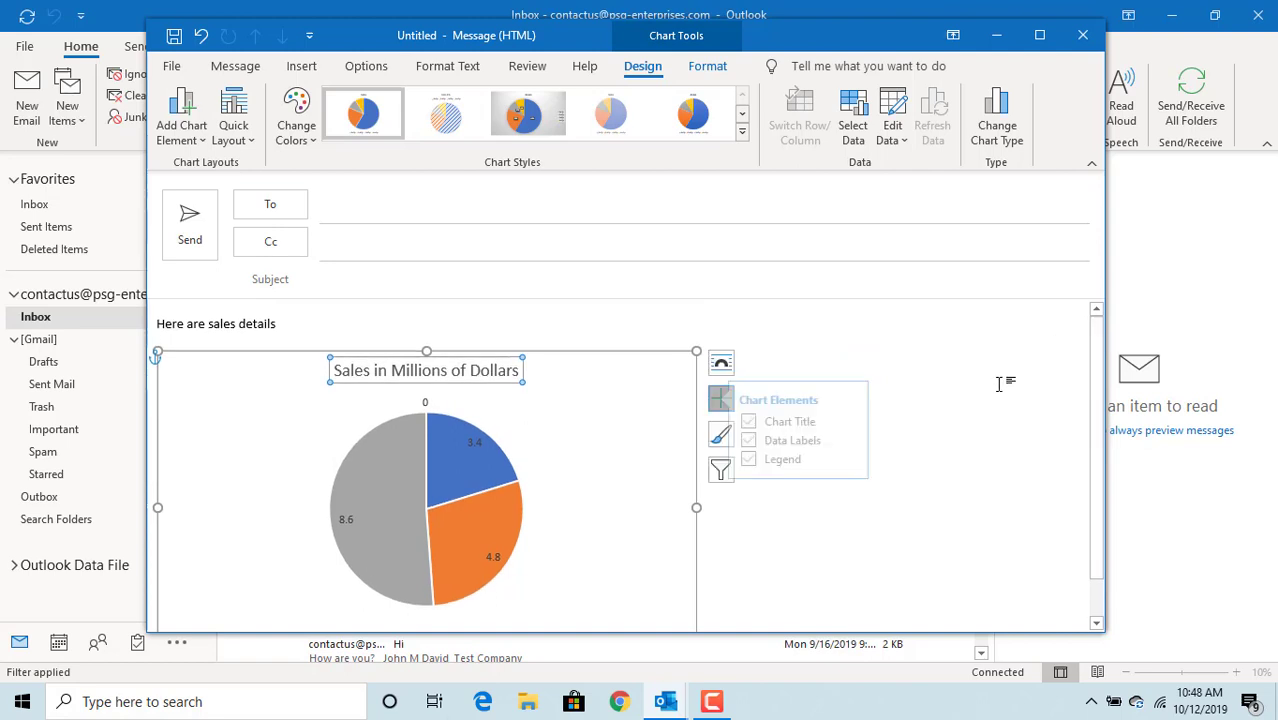